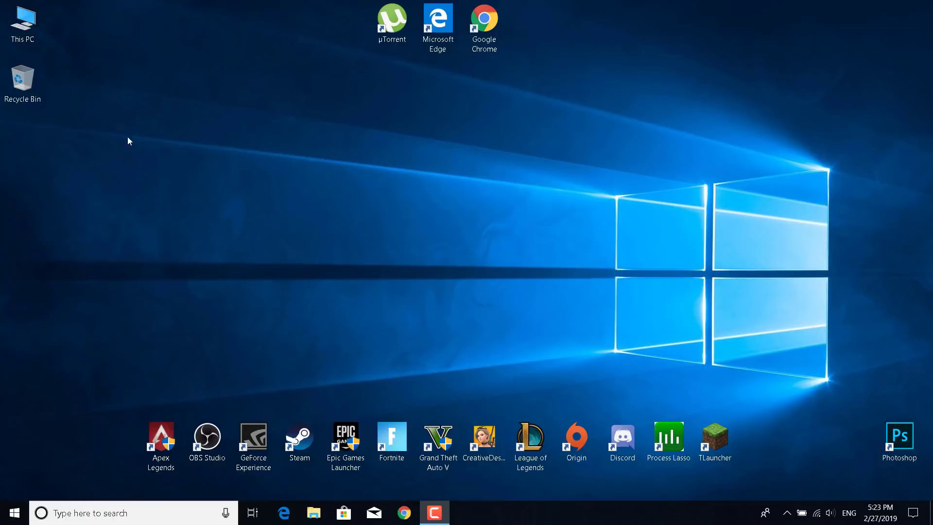
Step: Open This PC maximized and browse to C:\Program Files (x86)\Origin Games\Apex
double_click(34, 24)
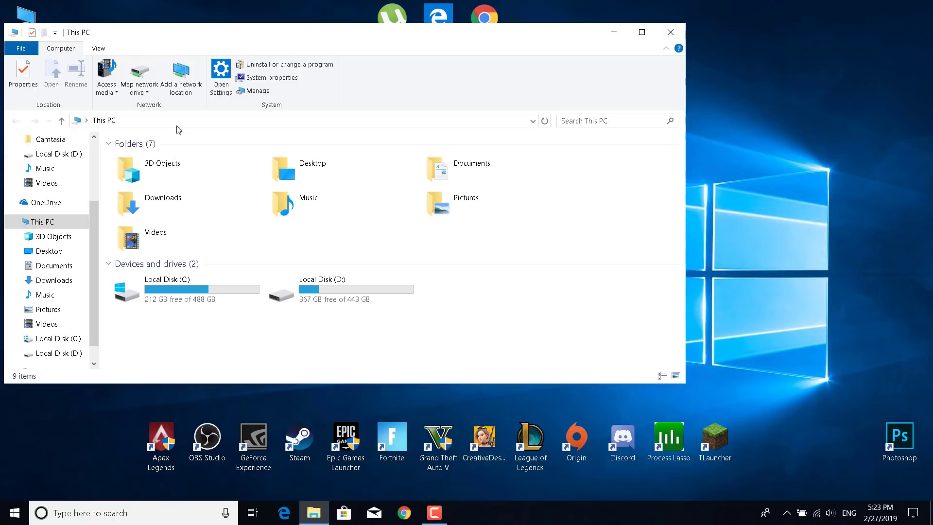
double_click(509, 35)
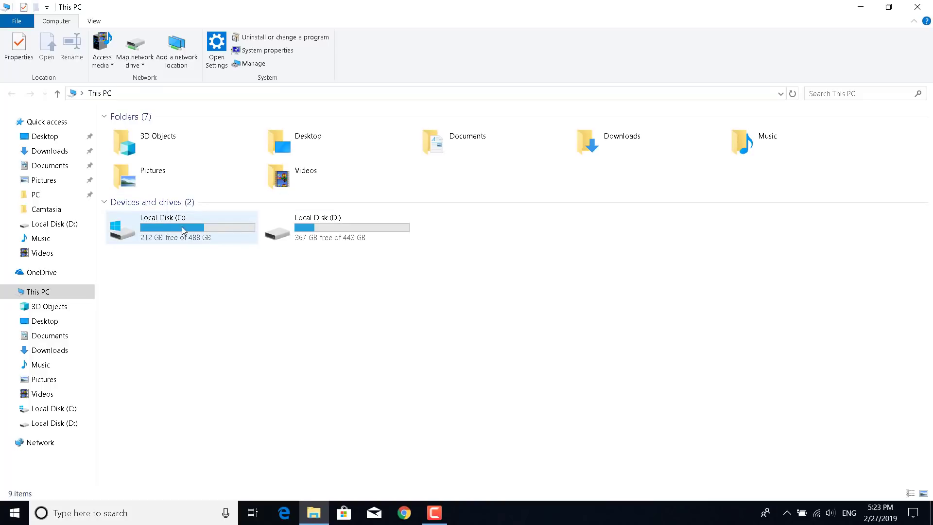
double_click(159, 226)
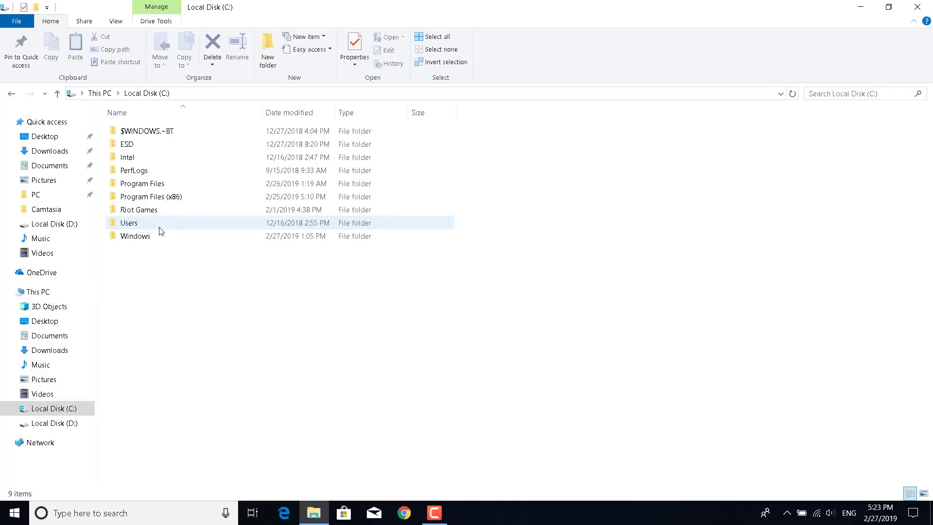
double_click(161, 200)
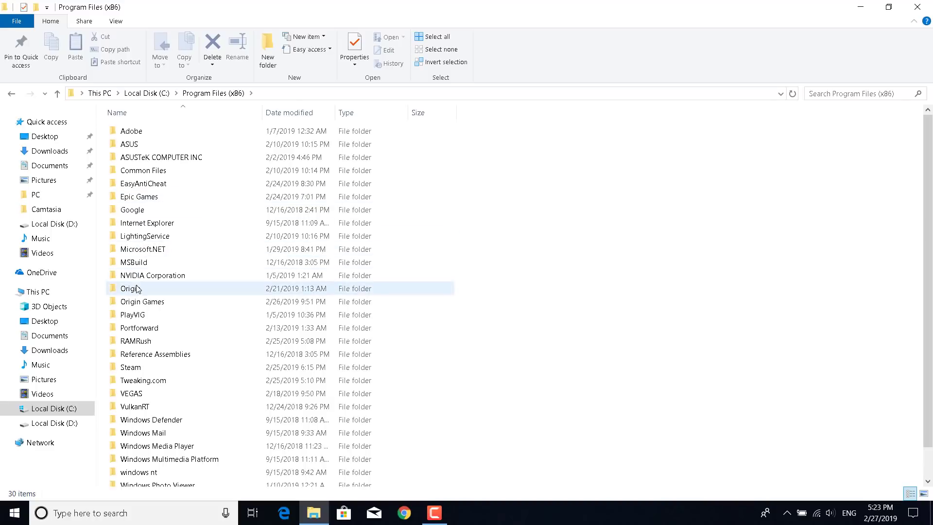
double_click(133, 301)
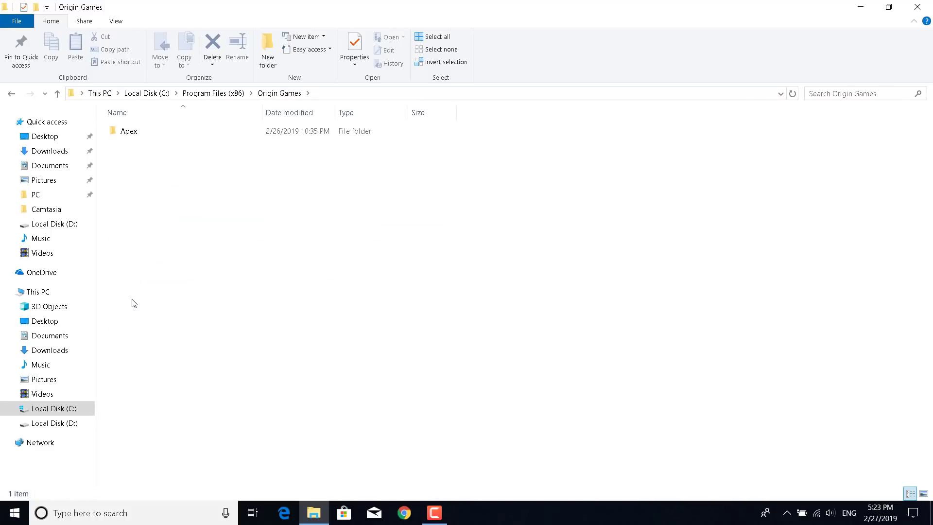
double_click(125, 137)
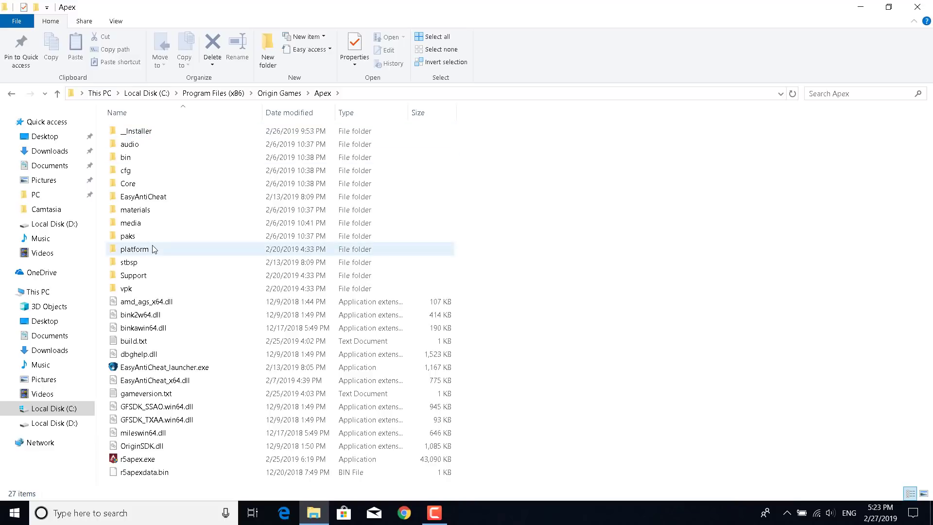
Step: Give EasyAntiCheat_launcher.exe Windows 8 compatibility, run-as-administrator and disabled fullscreen optimizations
right_click(210, 371)
click(202, 371)
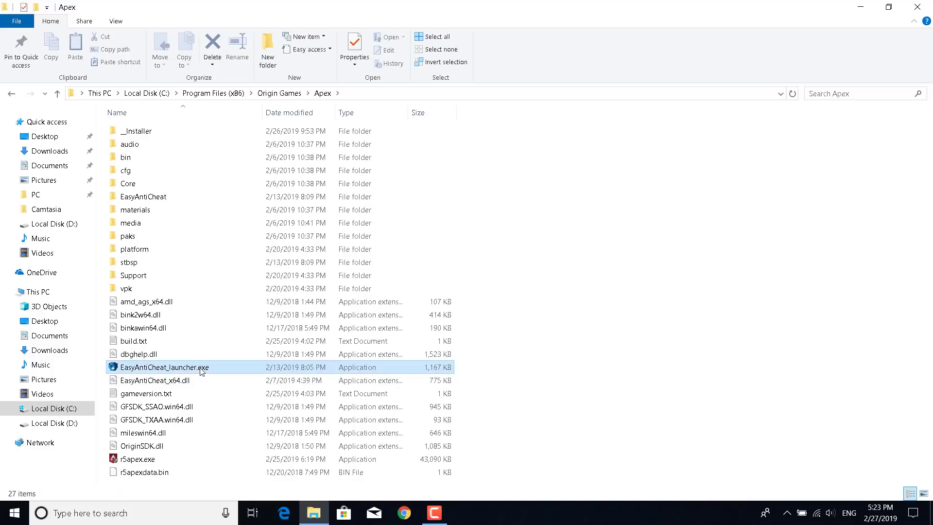
right_click(202, 371)
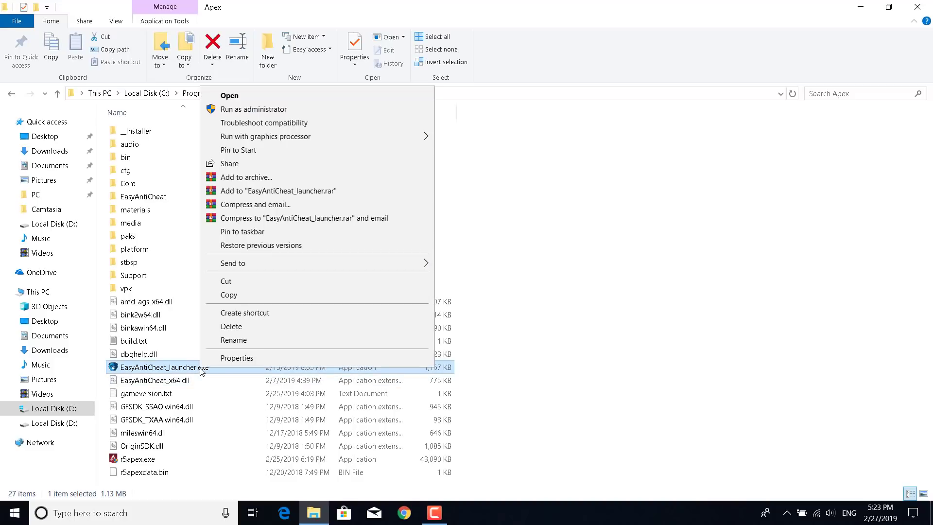
click(251, 364)
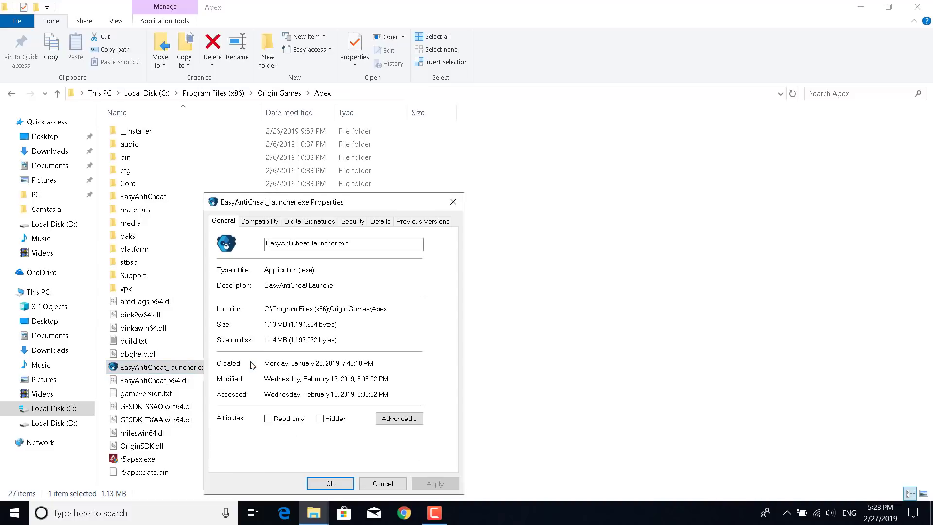
click(266, 227)
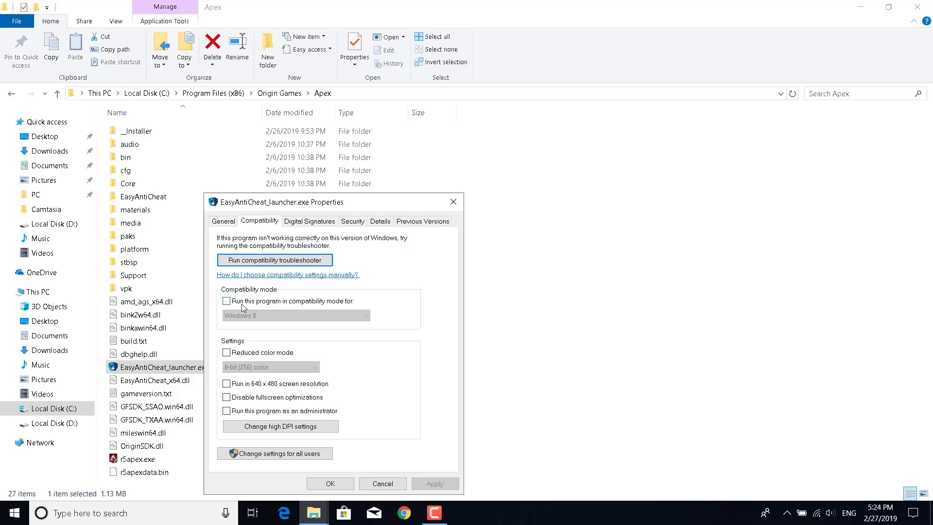
click(344, 304)
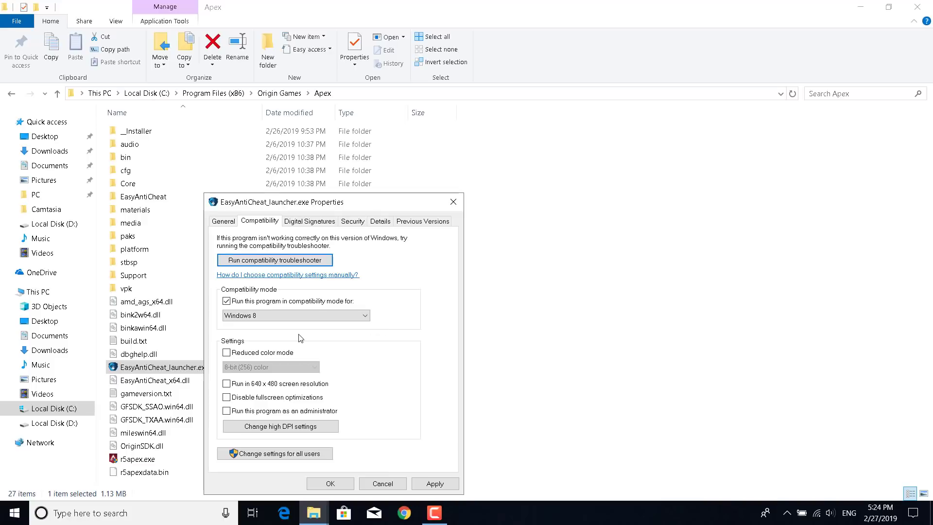
click(226, 398)
click(226, 411)
click(425, 485)
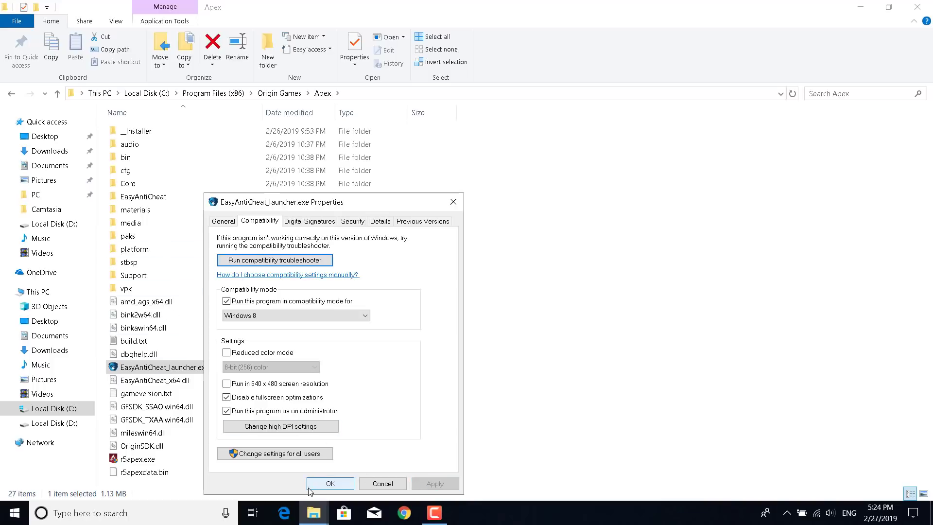
click(330, 485)
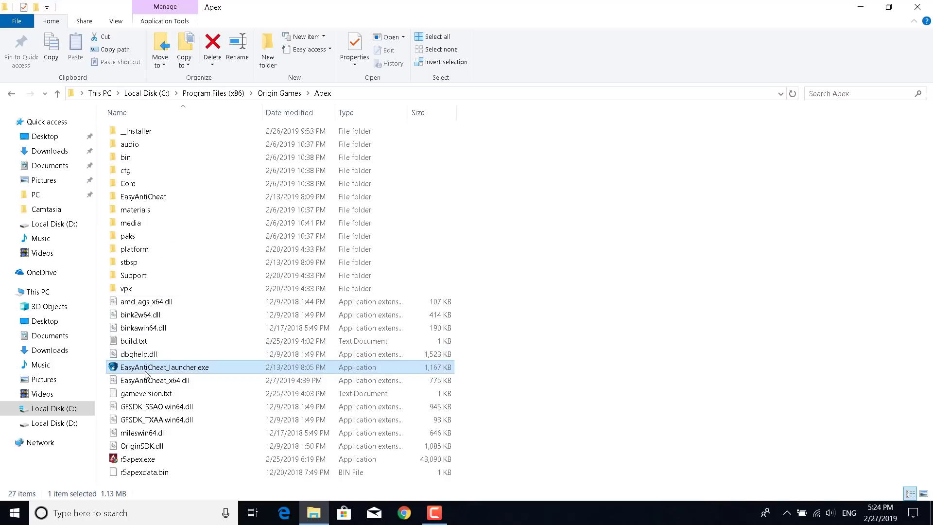
Step: Enable Windows 8 compatibility mode for r5apex.exe, then close the Apex folder window
click(144, 463)
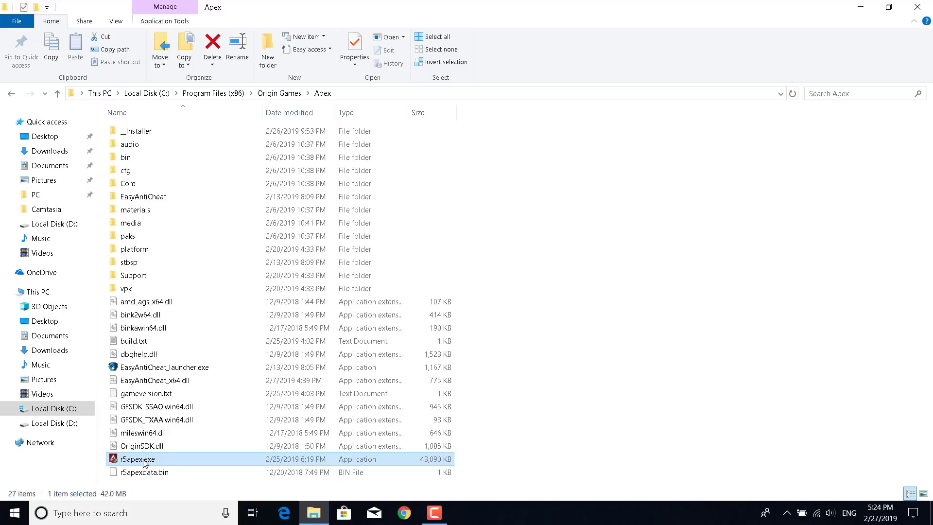
right_click(144, 462)
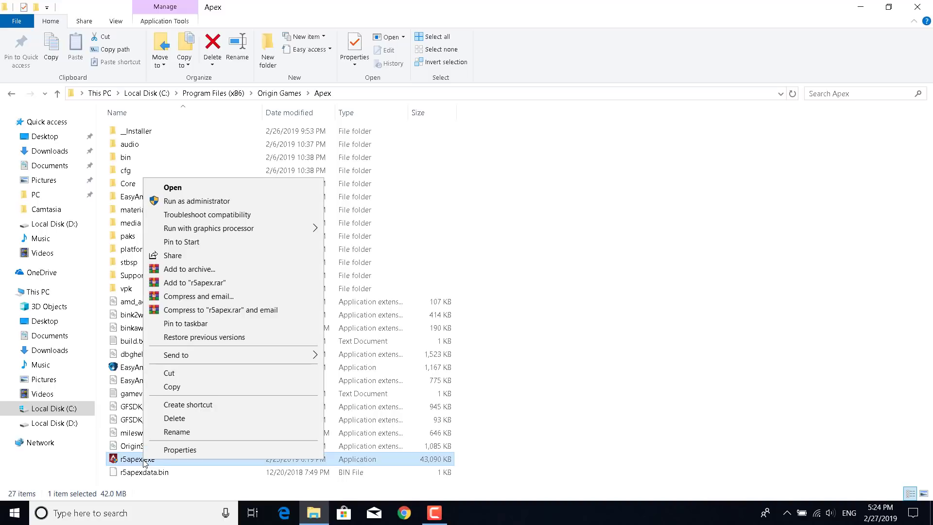
click(179, 453)
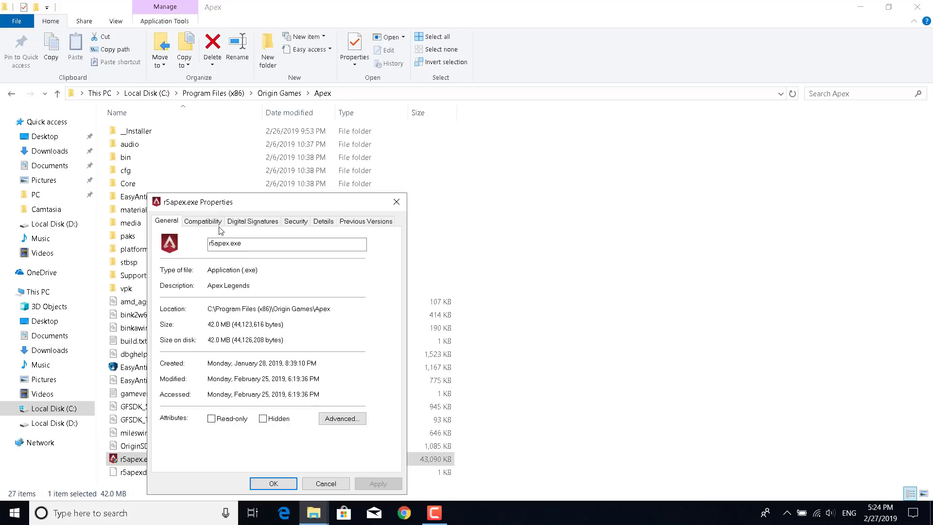
click(203, 221)
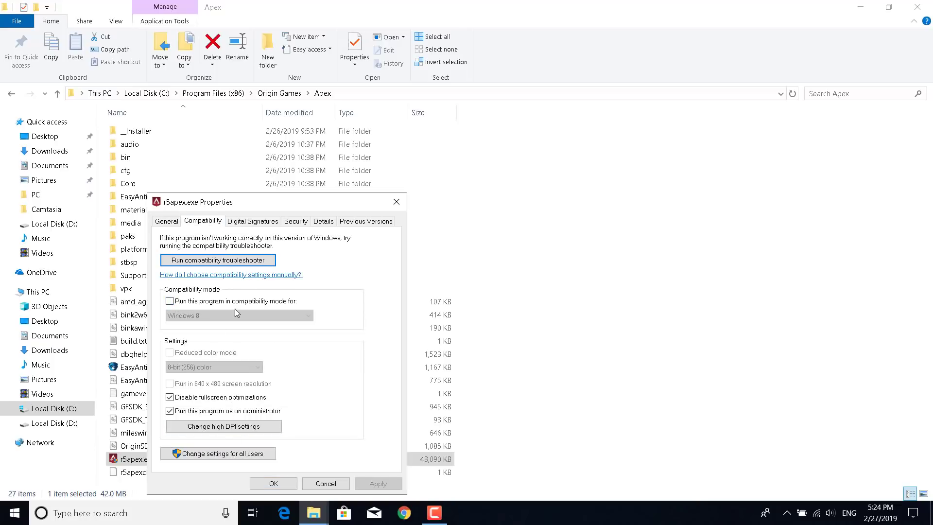
click(280, 301)
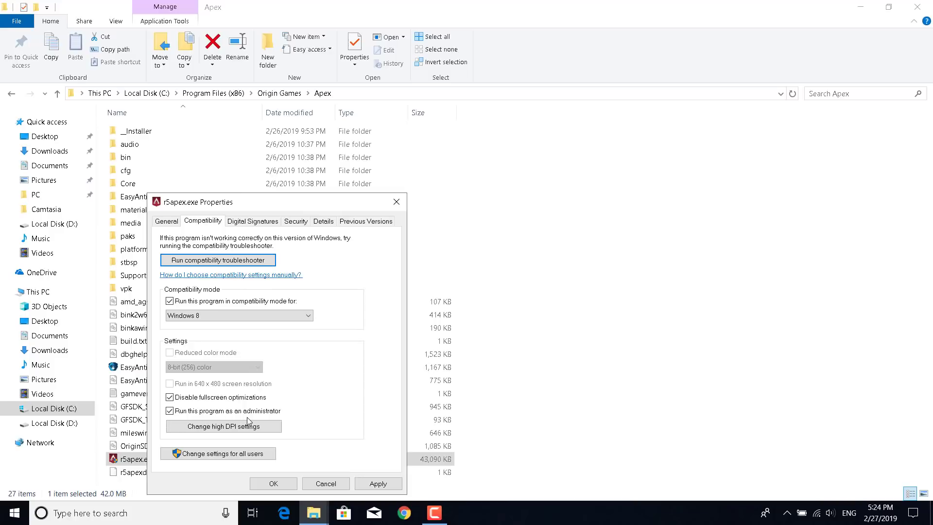
click(381, 485)
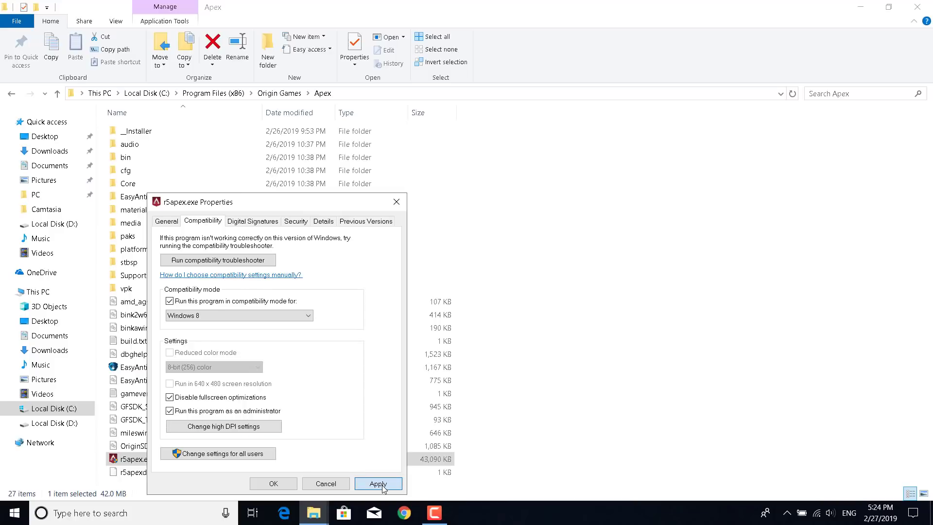
click(268, 487)
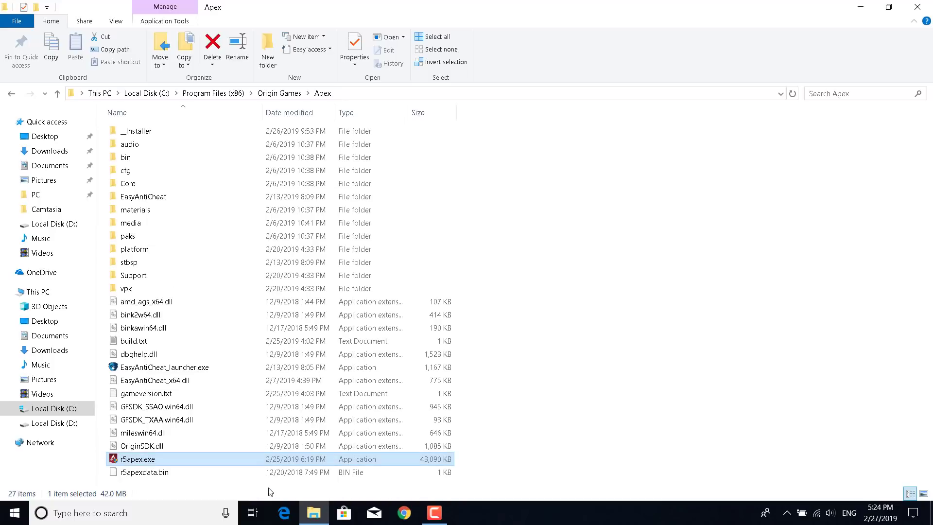
click(918, 7)
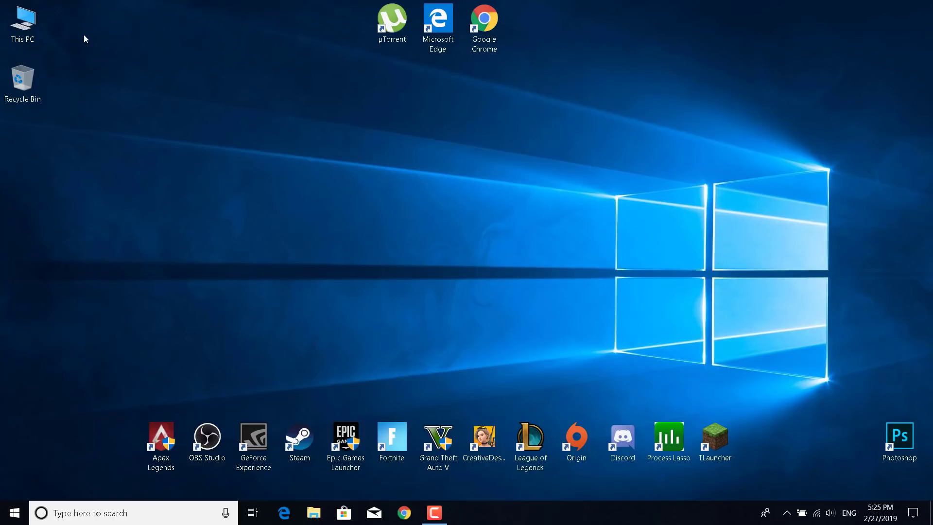
Step: Browse to C:\Users\PC\Saved Games\Respawn\Apex\local in File Explorer
double_click(41, 20)
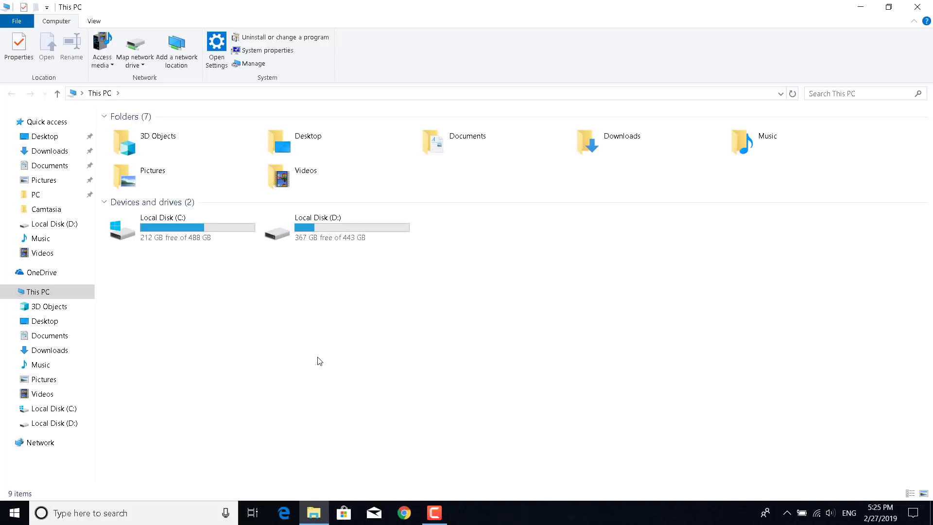
double_click(194, 246)
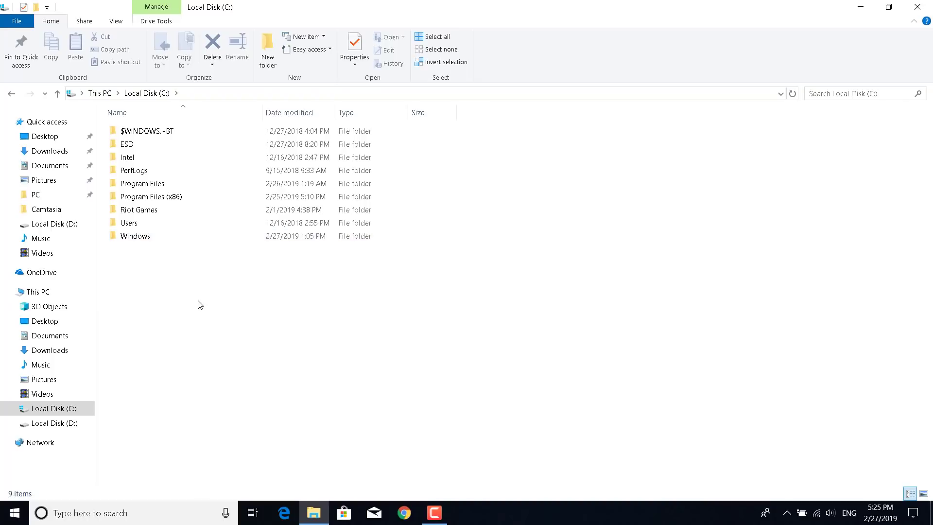
double_click(141, 225)
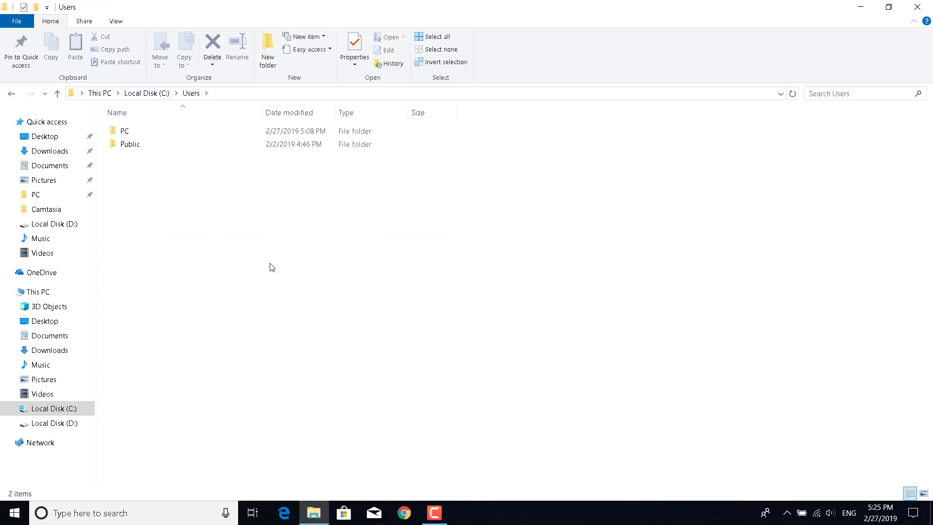
double_click(111, 131)
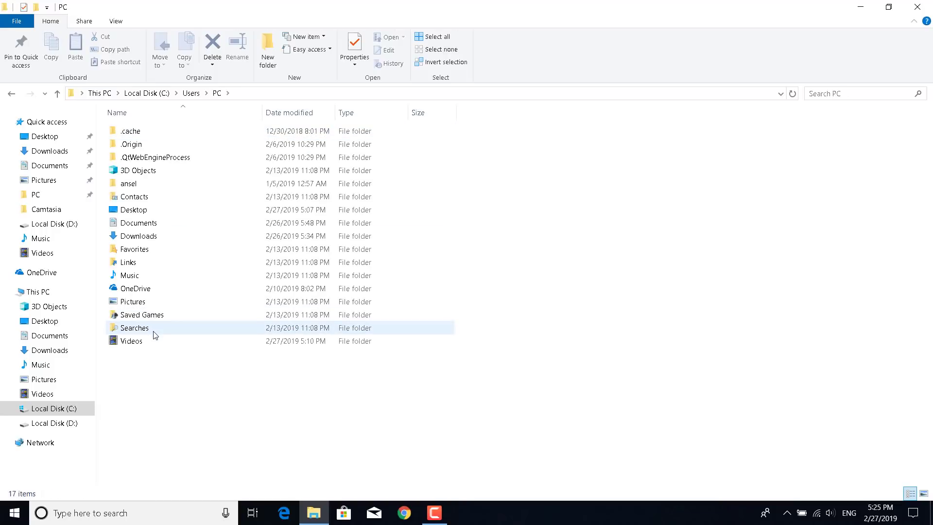
double_click(130, 316)
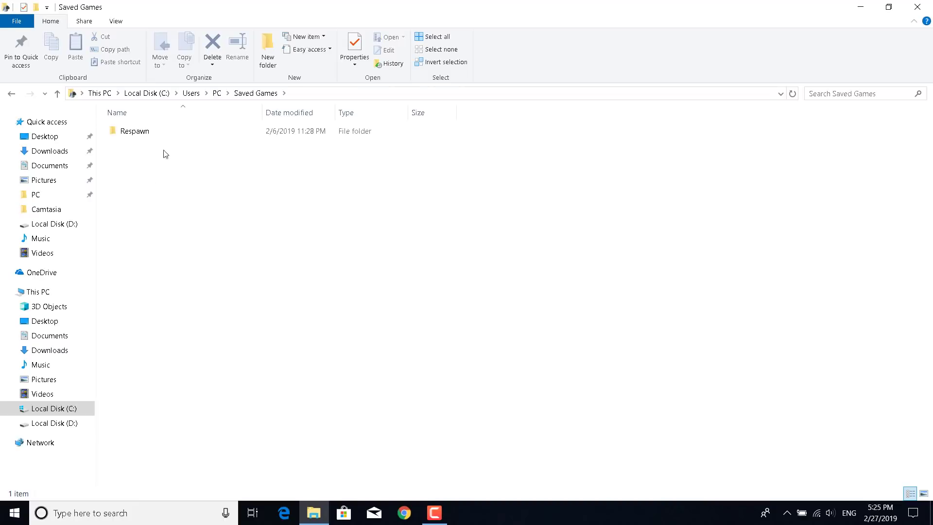
double_click(178, 139)
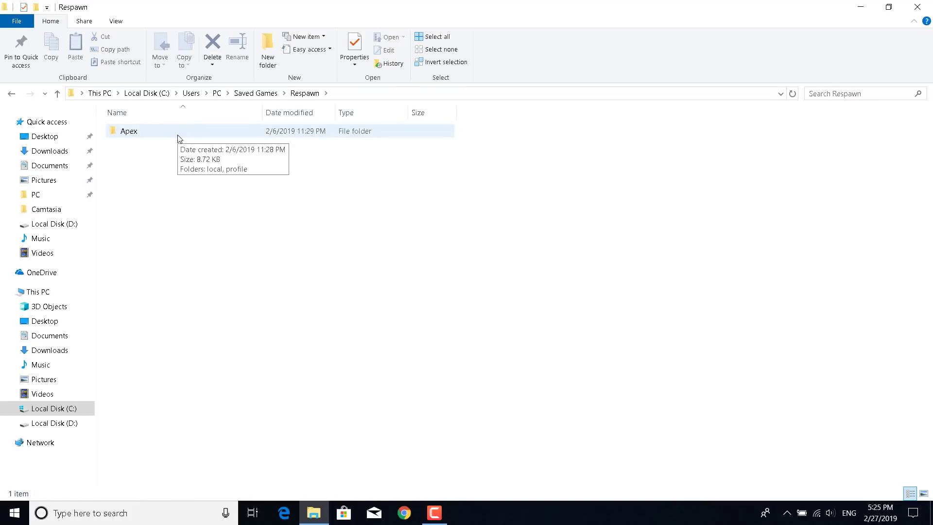
double_click(178, 135)
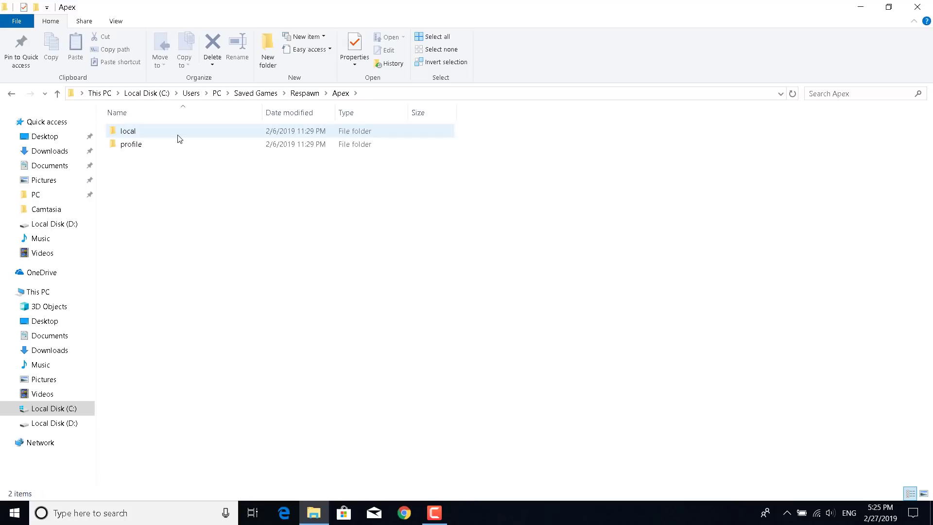
double_click(178, 135)
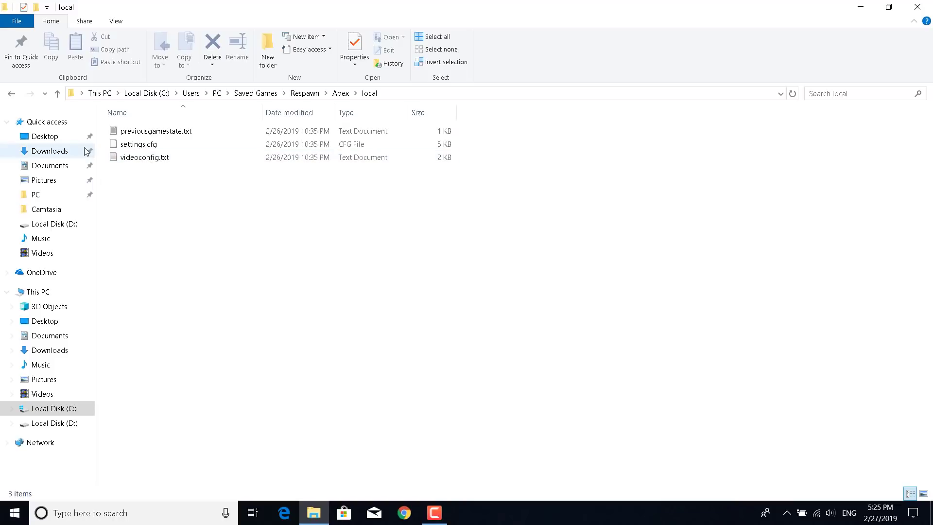
Step: Show the Open with app choices for videoconfig.txt
click(160, 164)
right_click(161, 166)
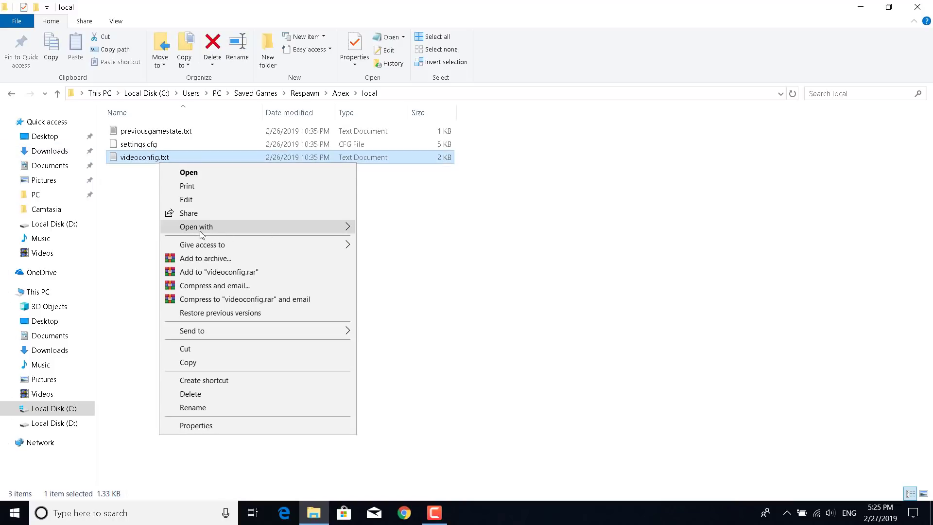
mouse_move(229, 230)
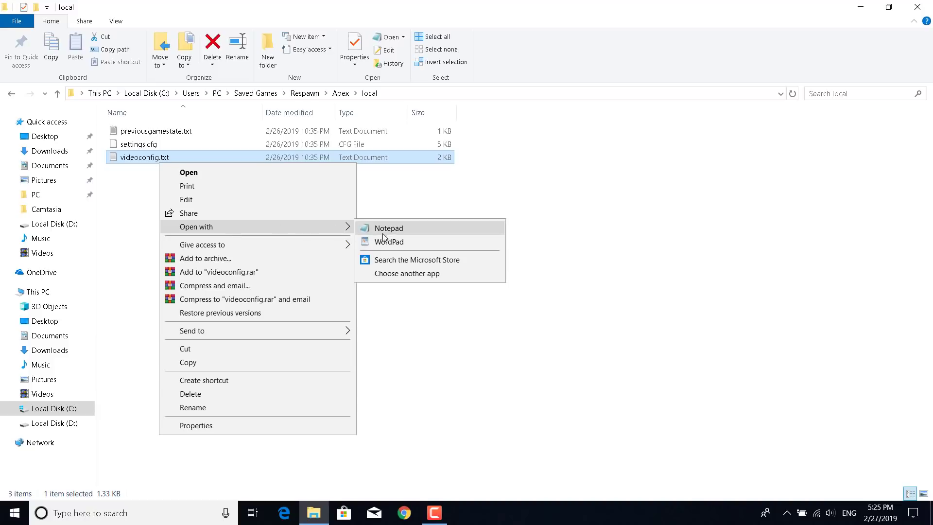
Step: Open videoconfig.txt in Notepad and set dvs_gpuframetime_max to 60 and dvs_gpuframetime_min to 31
click(414, 228)
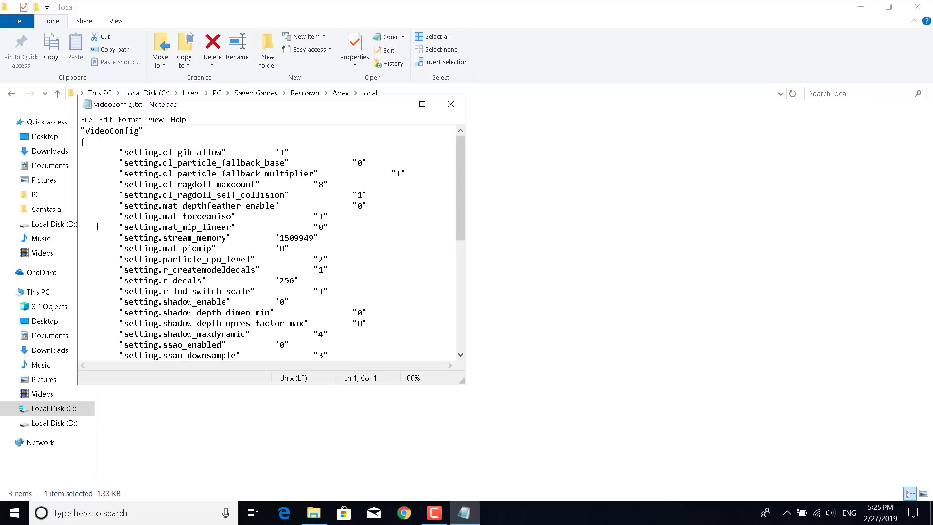
drag(216, 111, 427, 107)
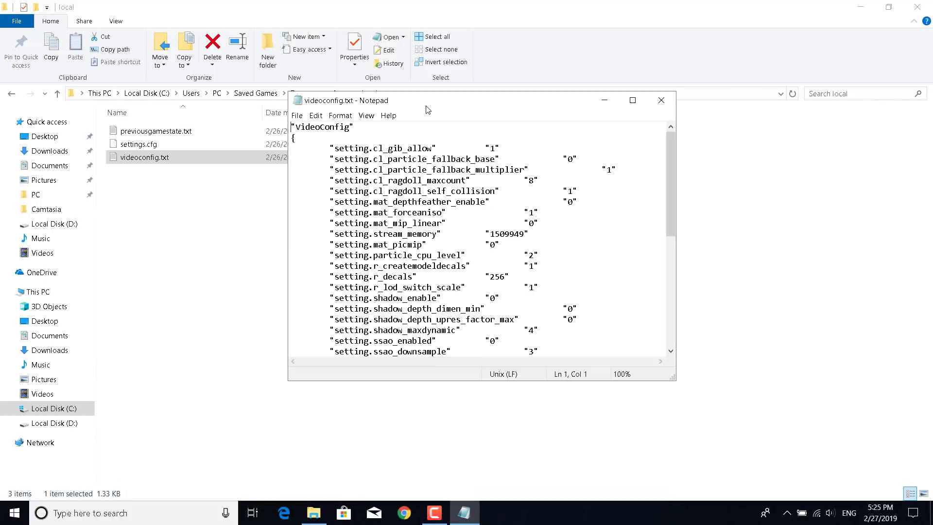
scroll(456, 184, down, 3)
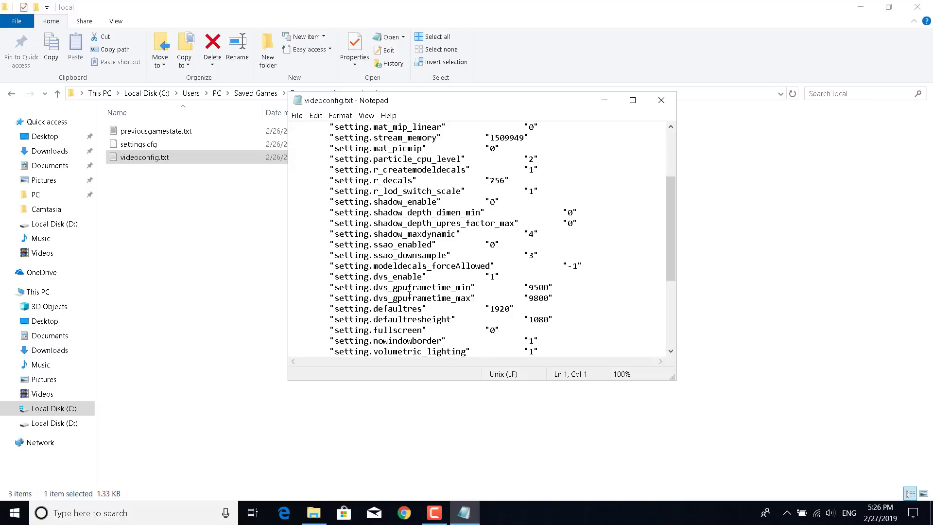
click(440, 295)
drag(549, 298, 529, 301)
text(60)
drag(549, 288, 531, 288)
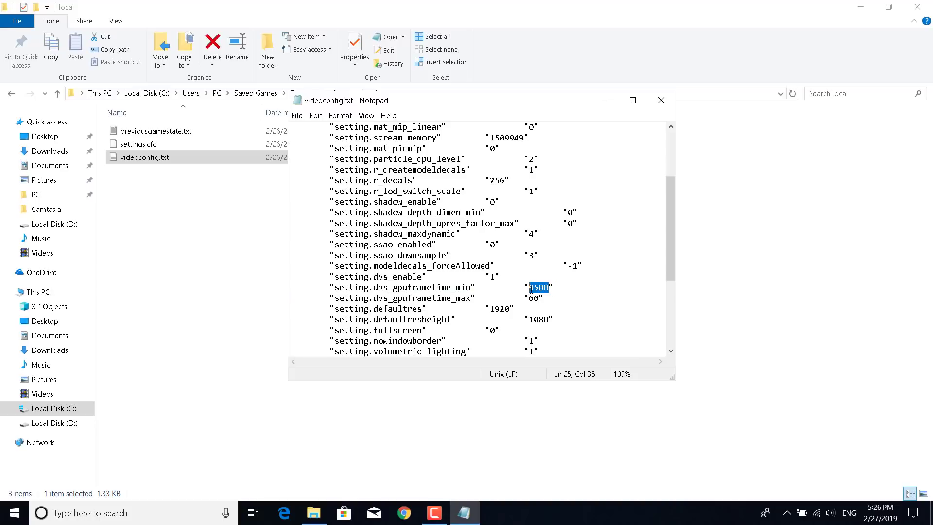
text(31)
Step: Change mat_vsync_mode from 0 to 3, save the file and close Notepad
scroll(476, 301, down, 2)
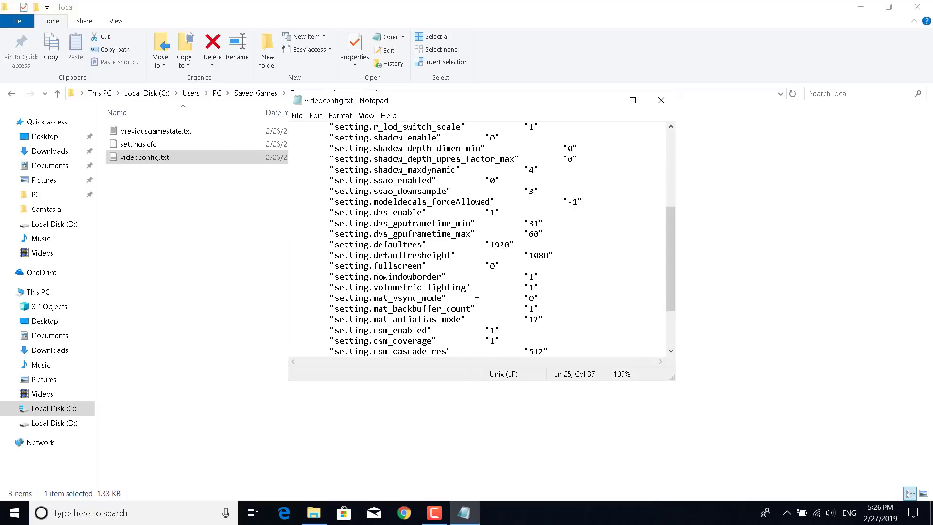
scroll(477, 301, down, 1)
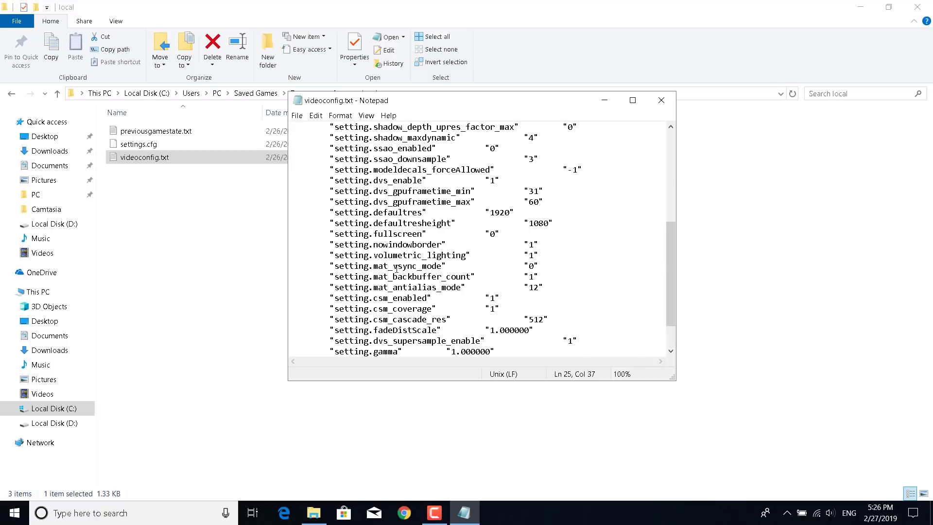
click(534, 267)
key(BackSpace)
text(3)
click(296, 116)
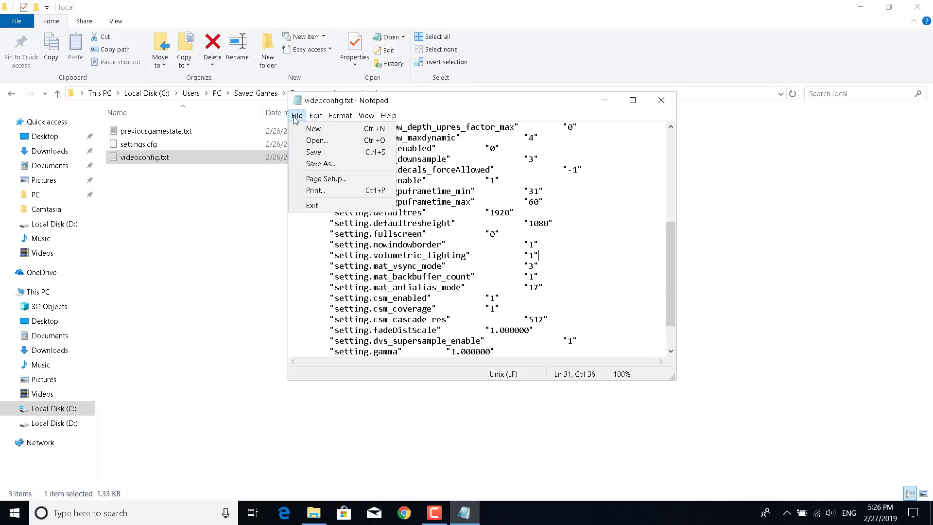
click(311, 151)
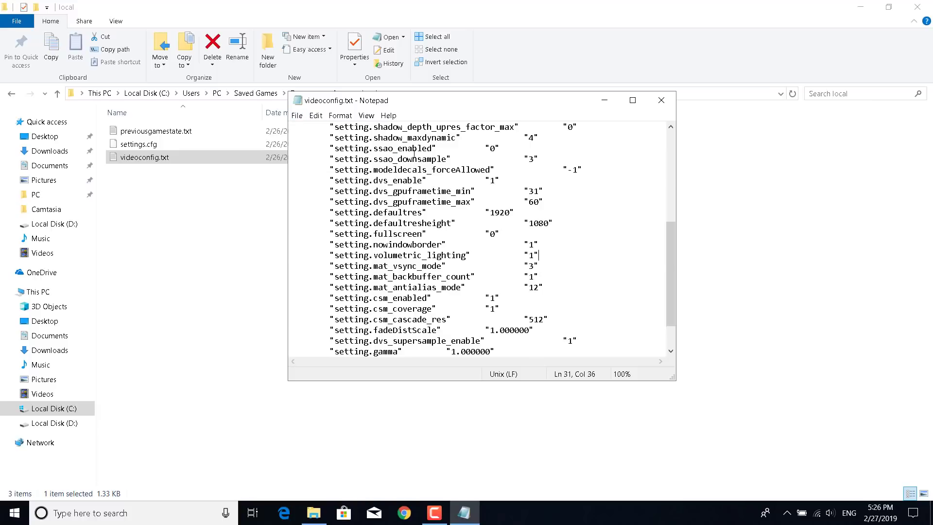
click(668, 106)
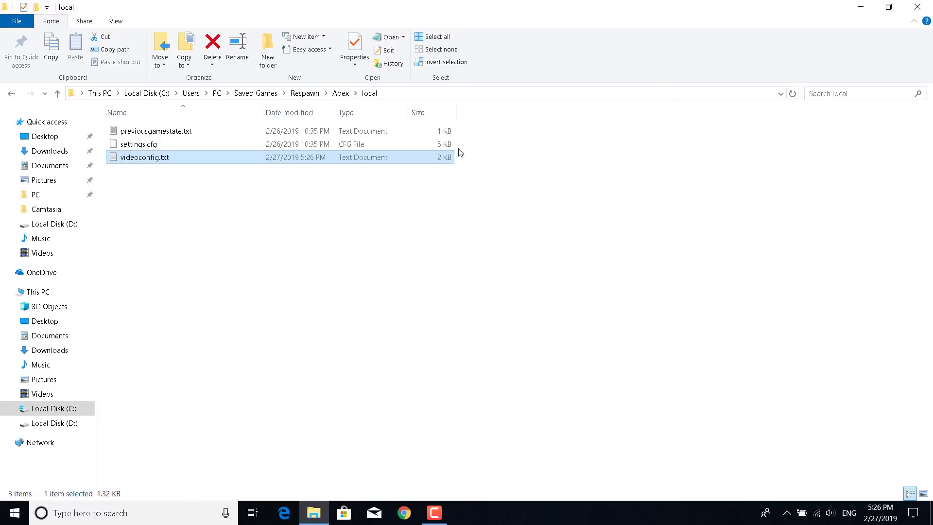
Step: Apply the Read-only attribute to videoconfig.txt, then close File Explorer
click(258, 219)
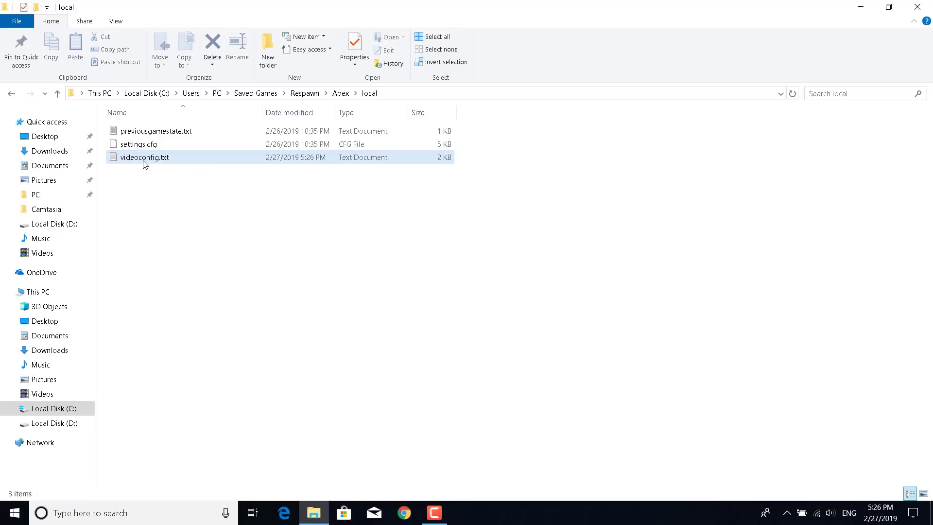
right_click(186, 164)
right_click(175, 161)
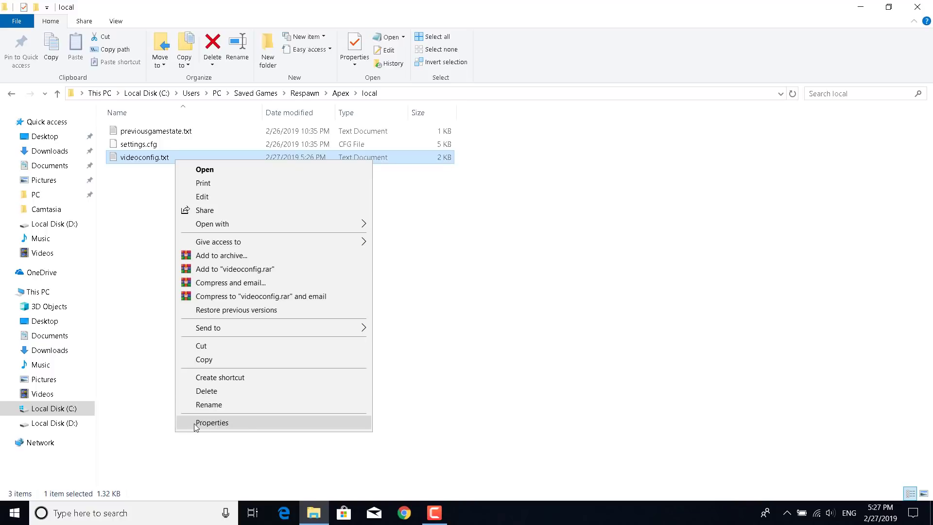
click(211, 422)
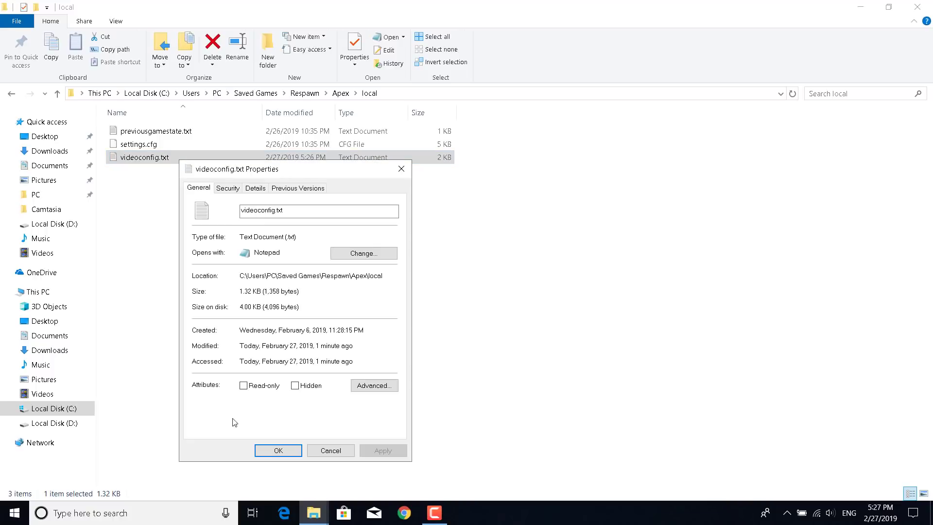
click(243, 386)
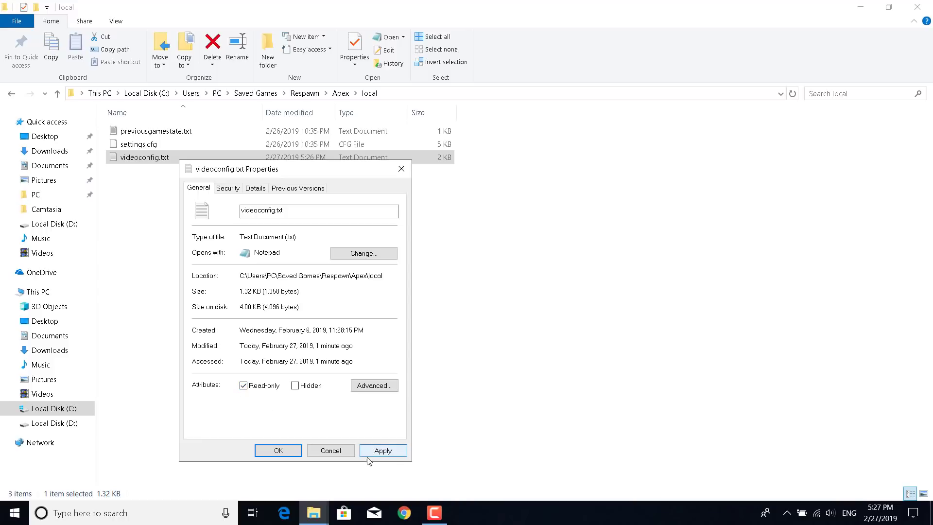
click(384, 452)
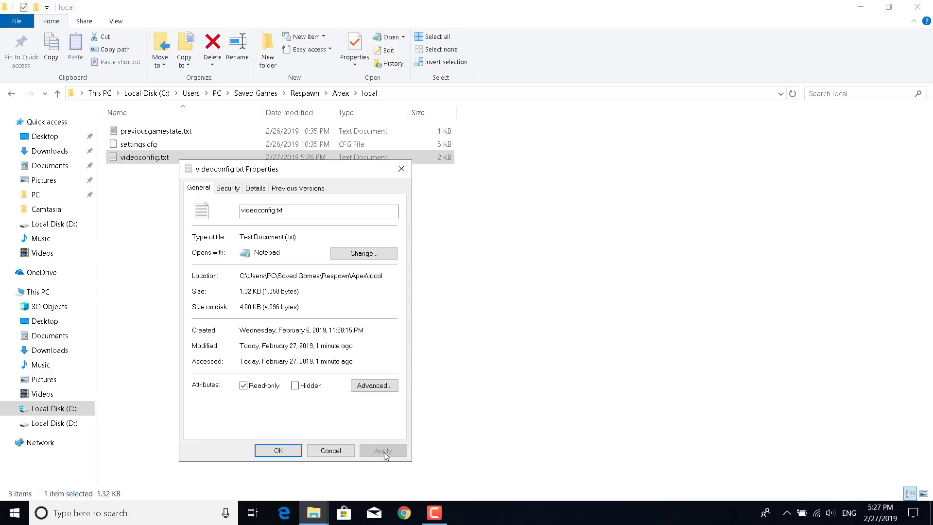
click(278, 450)
click(334, 375)
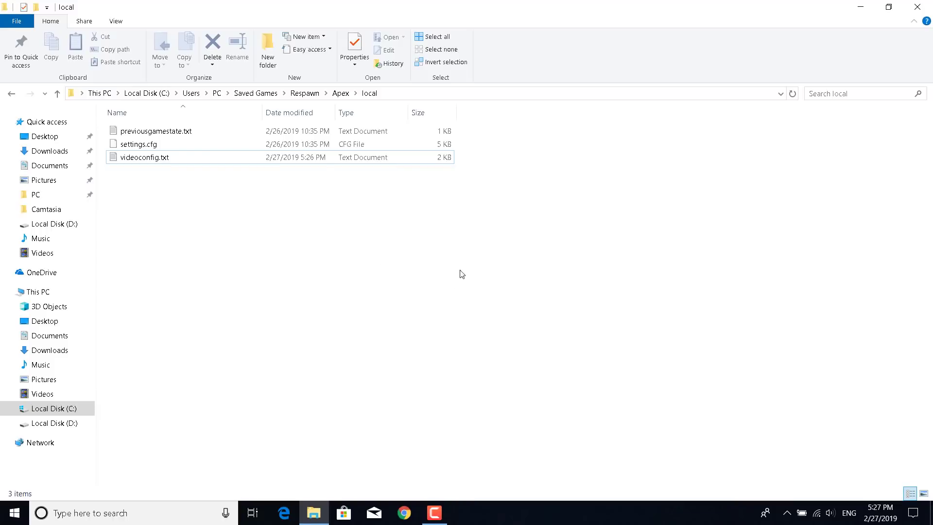
click(917, 10)
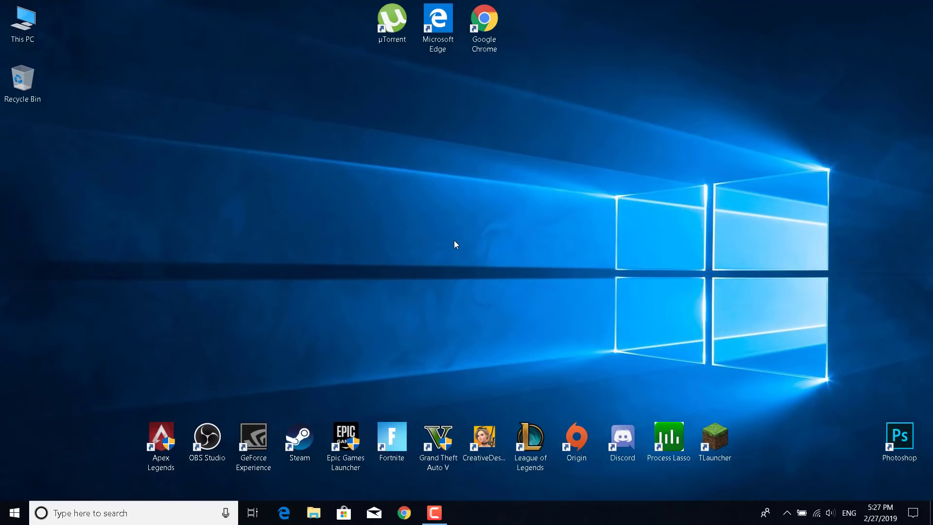